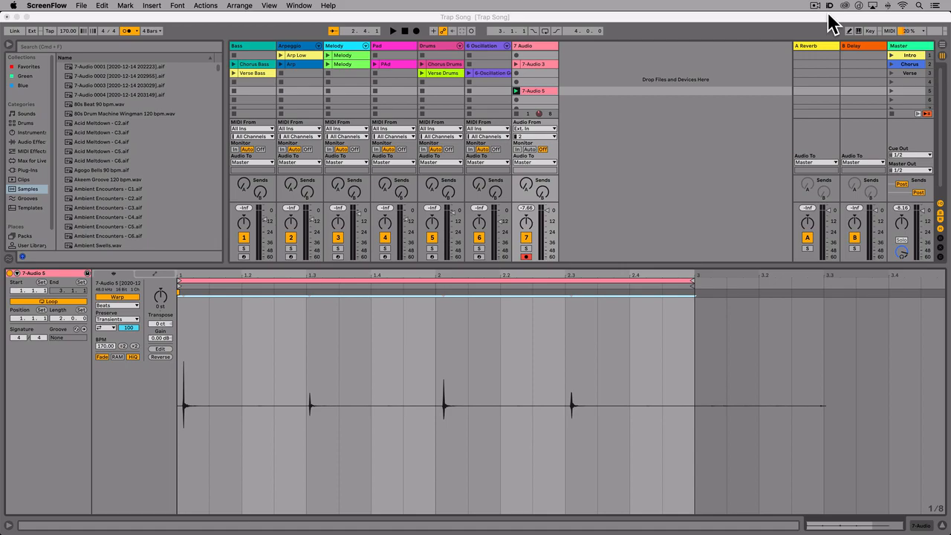
Open the 7-Audio 3 clip in the sample editor and set its fixed grid to 1/4
left_click(538, 64)
left_click(535, 64)
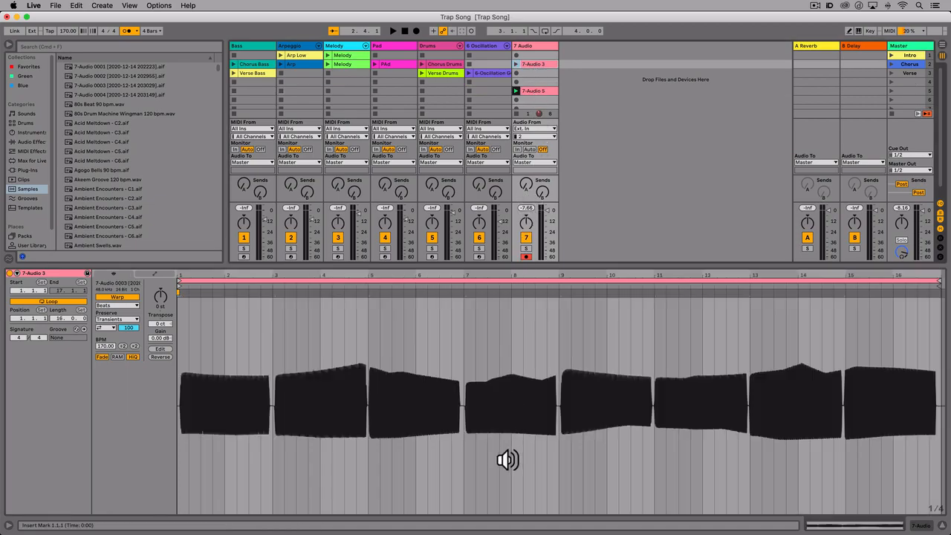
left_click(484, 348)
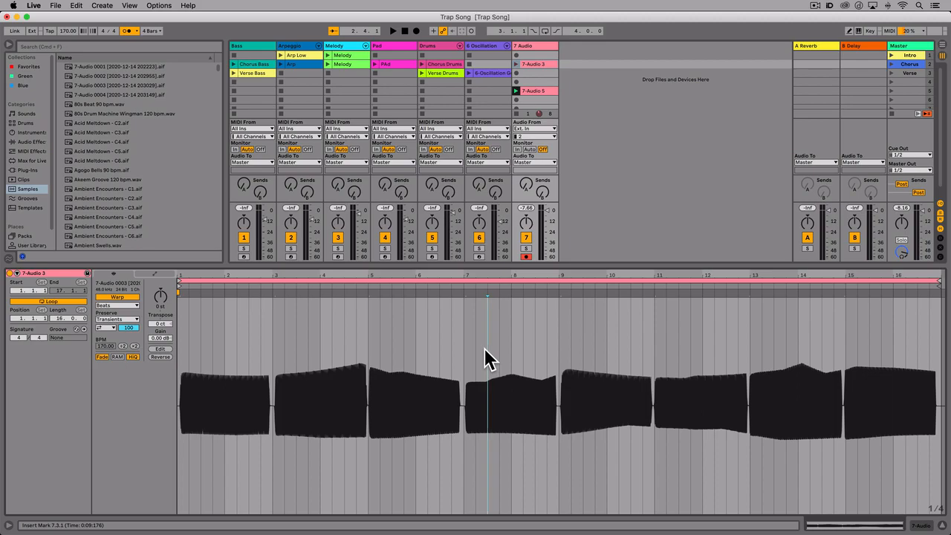
key("equal")
key("equal")
scroll(485, 348, "left", 15)
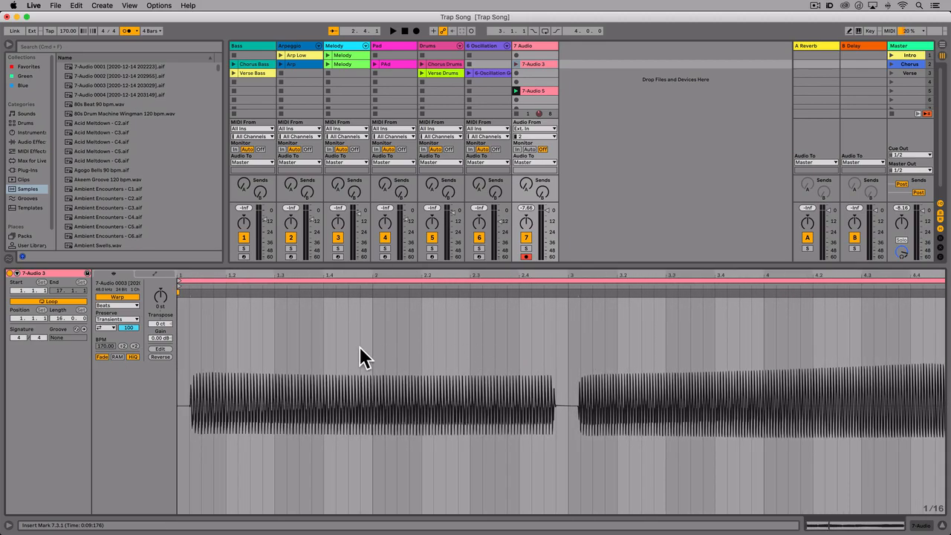
key("equal")
key("equal")
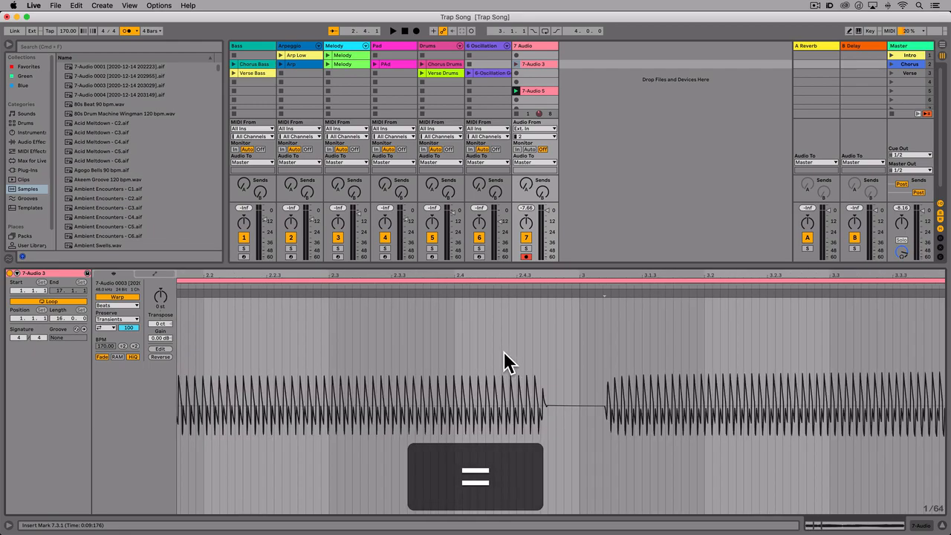
right_click(493, 338)
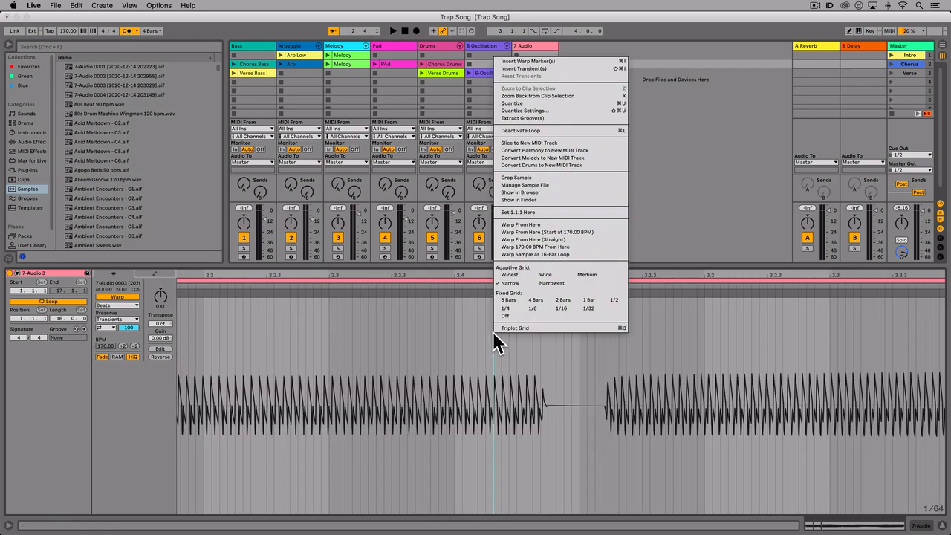
left_click(507, 308)
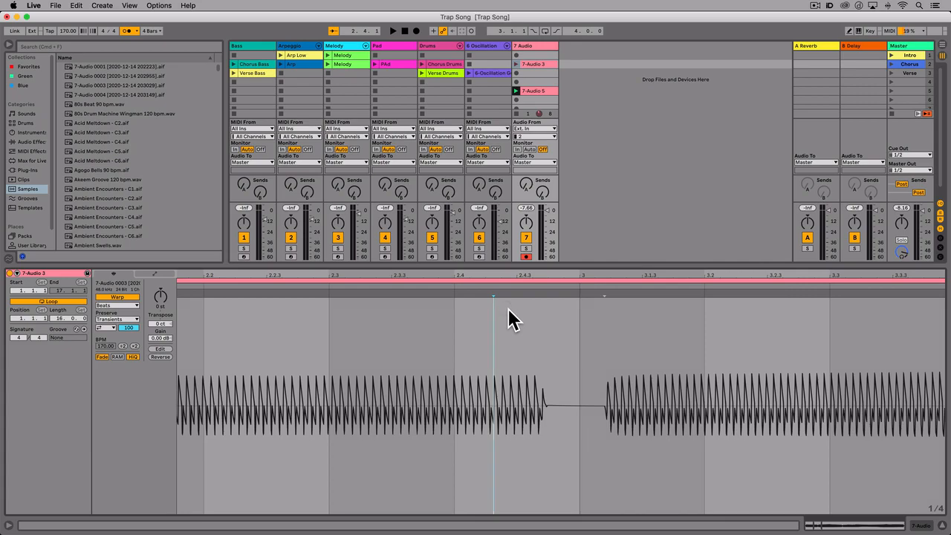
Look over the whole 7-Audio 3 waveform against the grid and quantize the clip
key("minus")
key("minus")
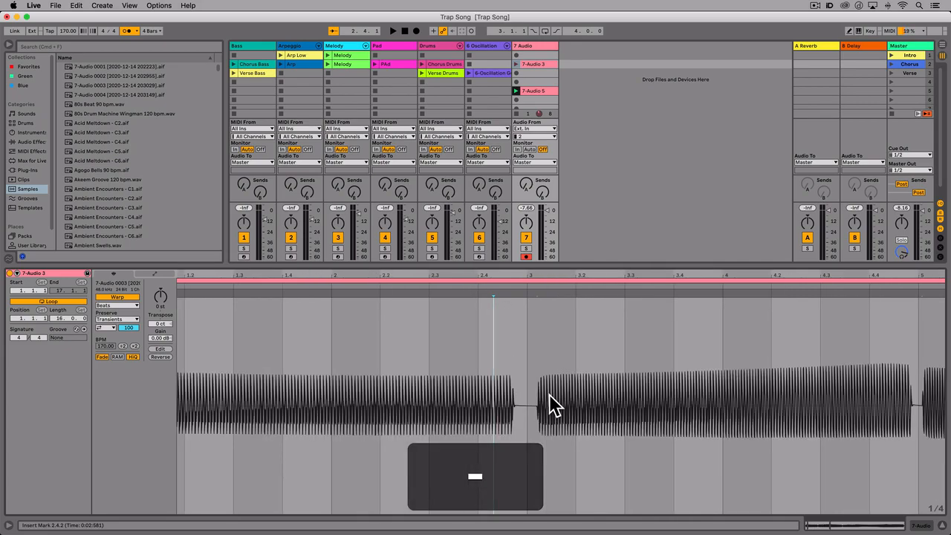
scroll(558, 413, "right", 10)
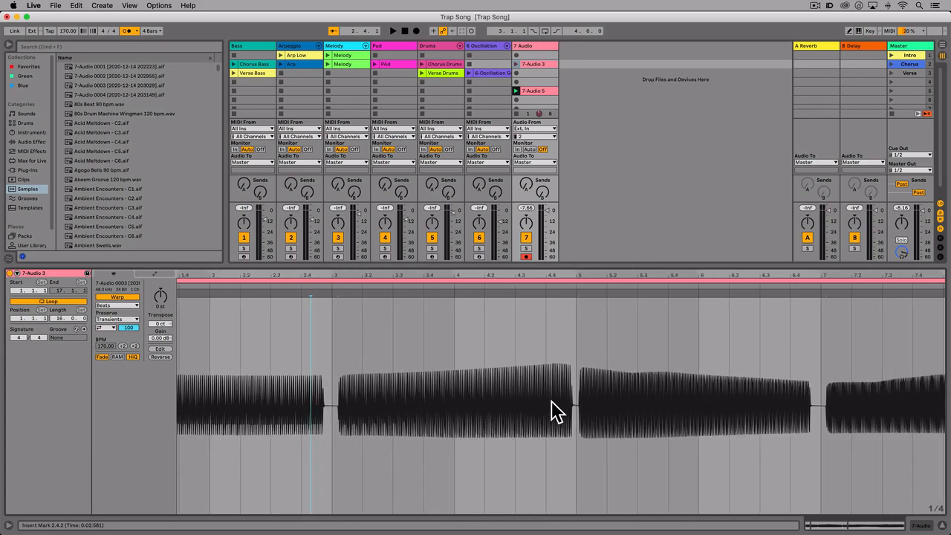
scroll(558, 412, "right", 4)
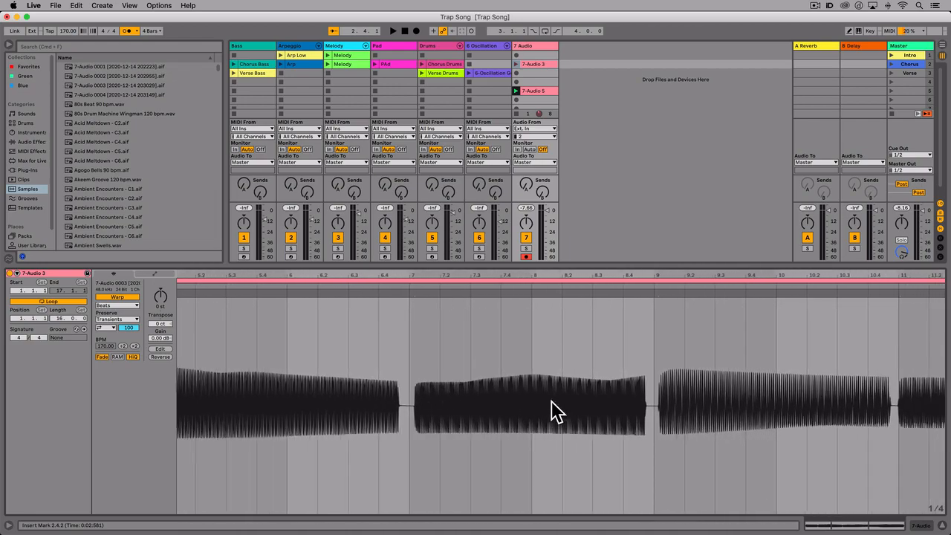
scroll(558, 413, "right", 7)
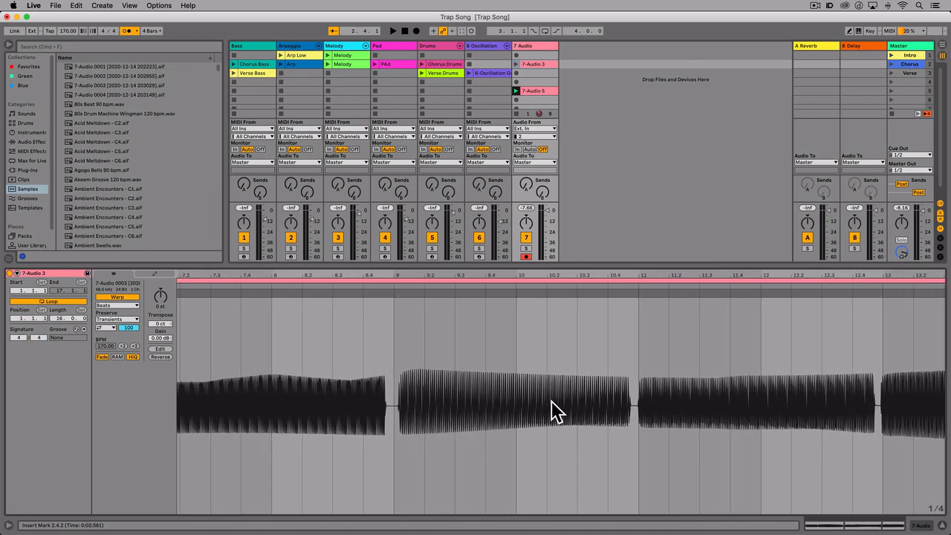
scroll(558, 412, "left", 15)
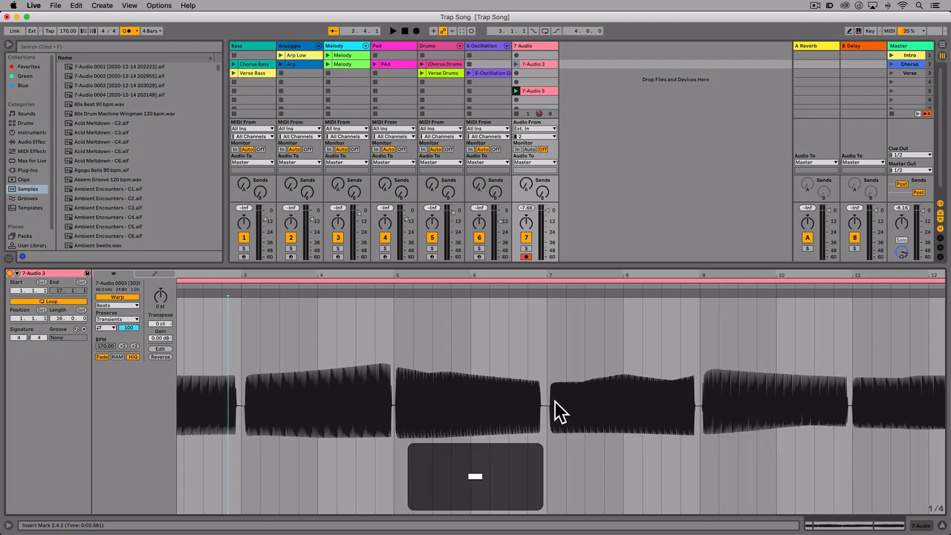
scroll(558, 412, "left", 5)
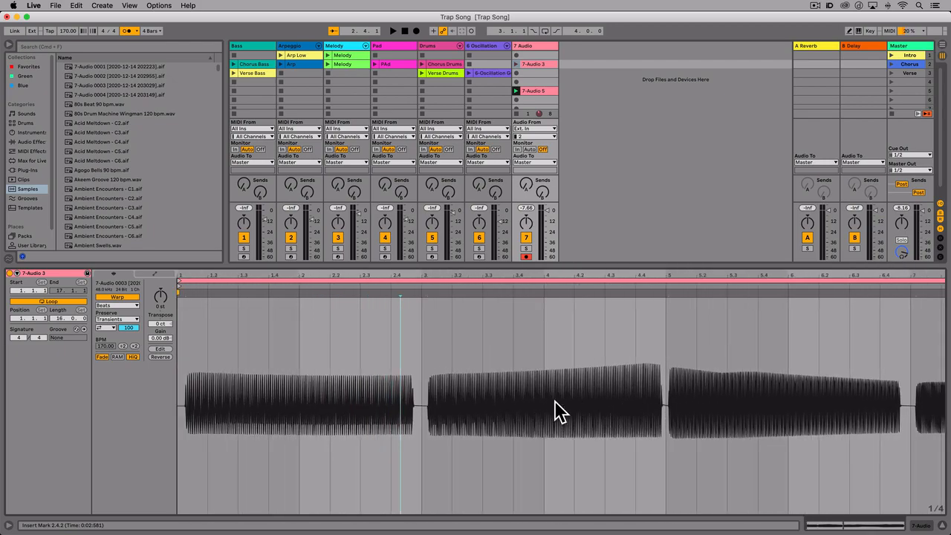
key("super")
key("super+u")
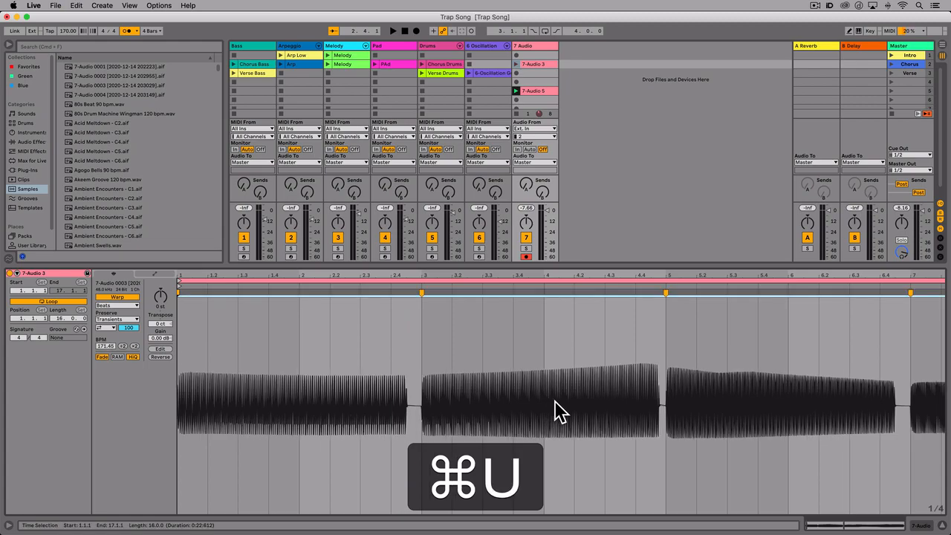
Examine the warp markers along the quantized 7-Audio 3 clip, including the one at bar 13, and play the clip
scroll(556, 402, "right", 10)
scroll(556, 402, "right", 8)
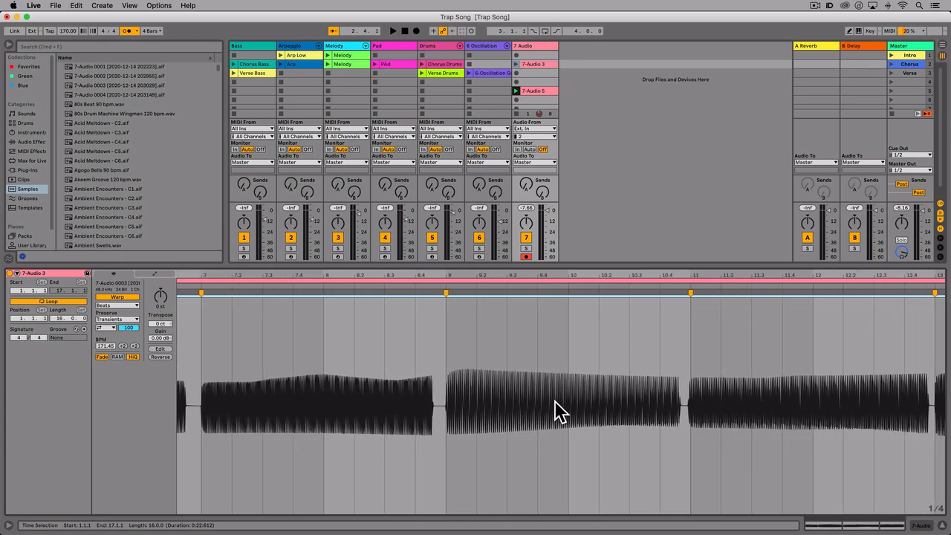
scroll(555, 401, "right", 4)
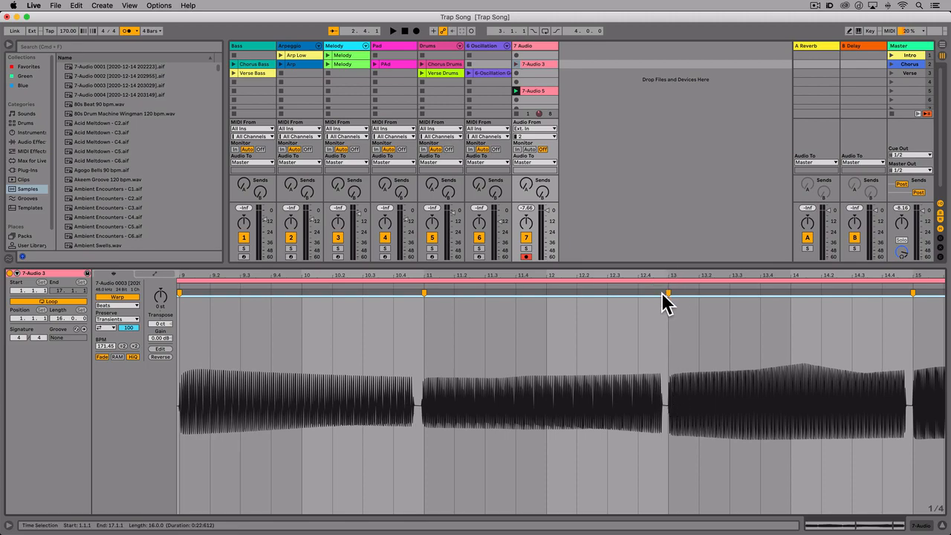
mouse_move(669, 293)
left_mouse_down()
mouse_move(692, 291)
mouse_move(639, 295)
mouse_move(661, 295)
left_mouse_up()
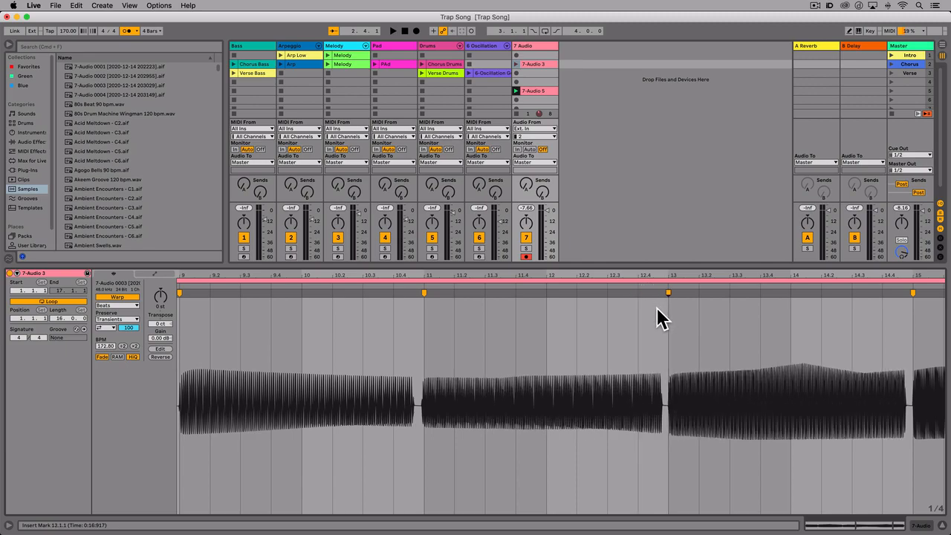
key("minus")
key("minus")
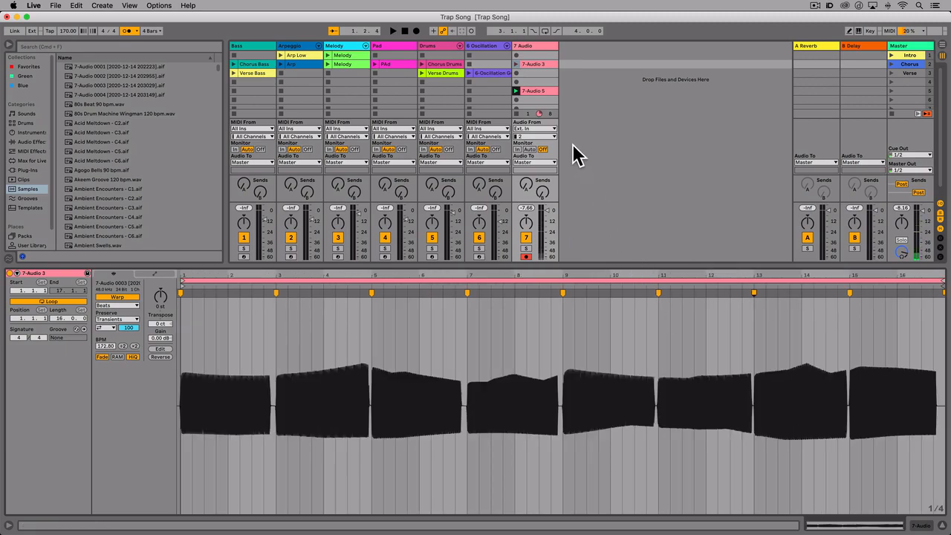
left_click(517, 63)
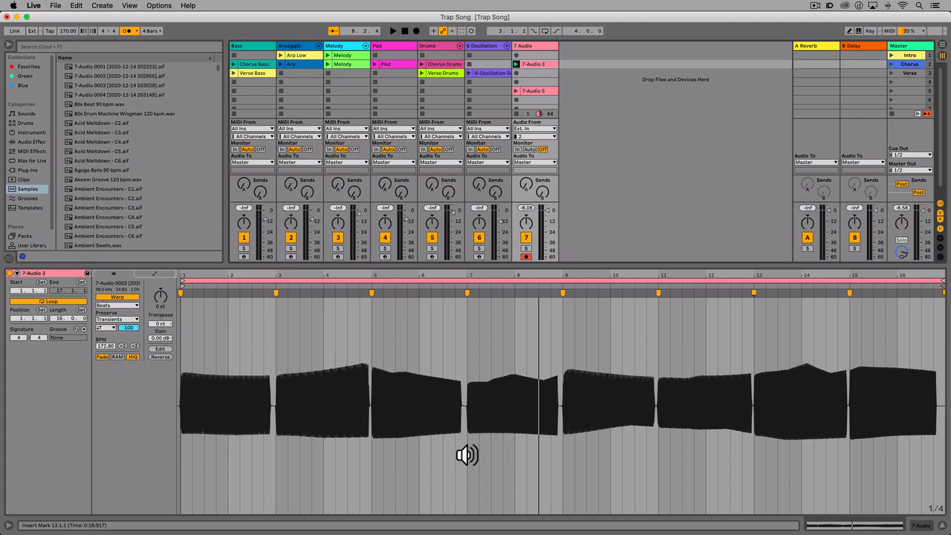
Undo the quantization of the 7-Audio 3 clip and play its original timing for comparison
key("super")
key("super+z")
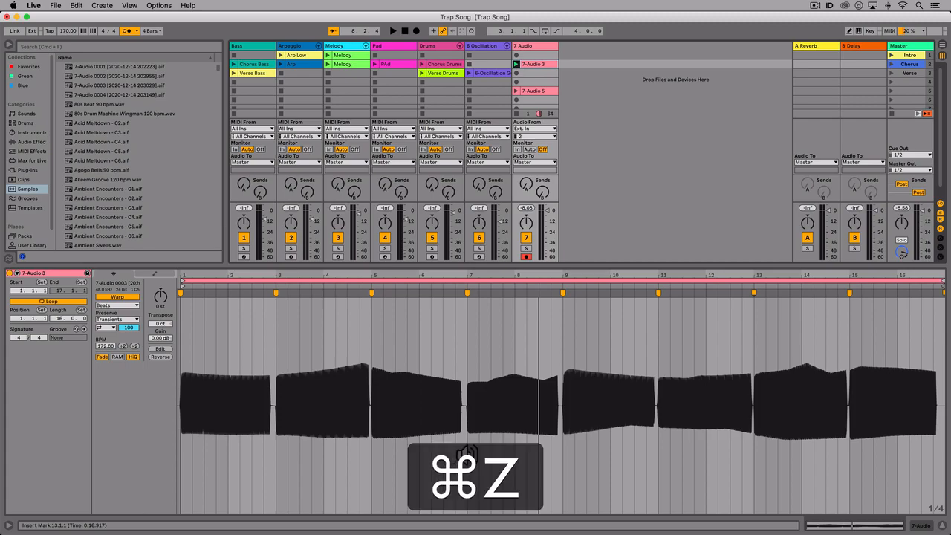
left_click(516, 65)
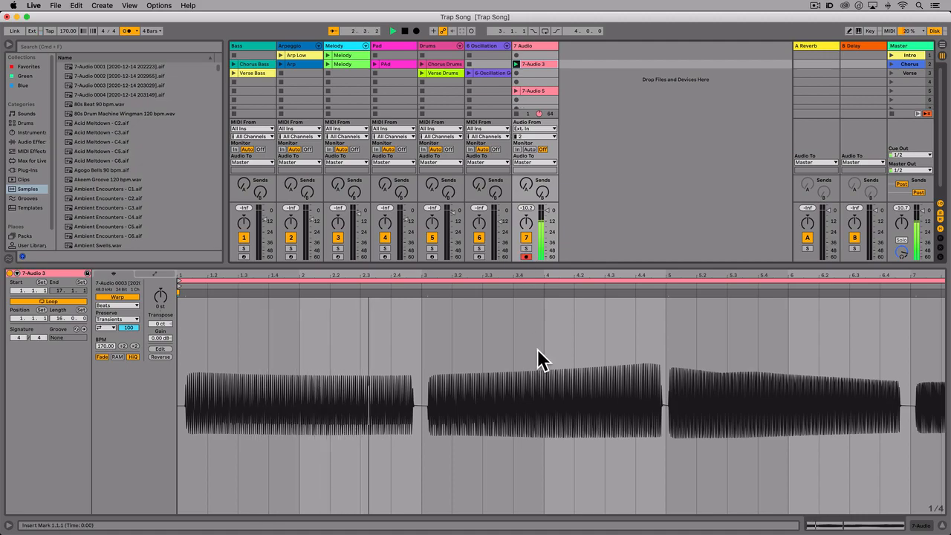
key("space")
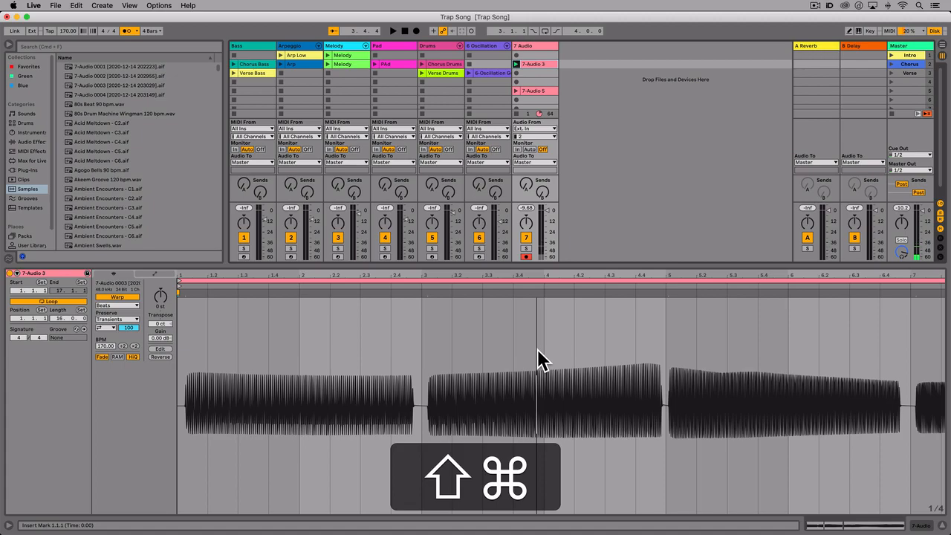
Redo the quantization of the 7-Audio 3 clip and play it again
key("shift+super+z")
key("space")
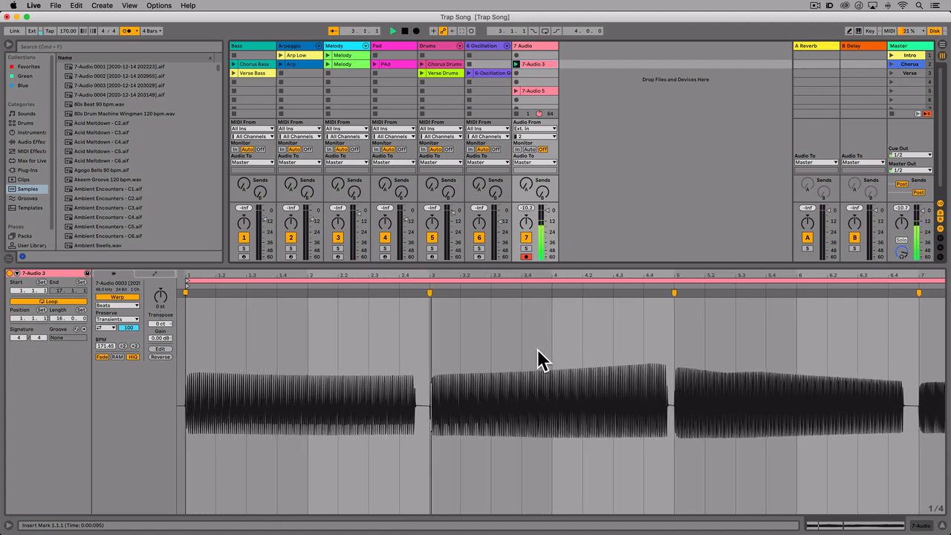
key("space")
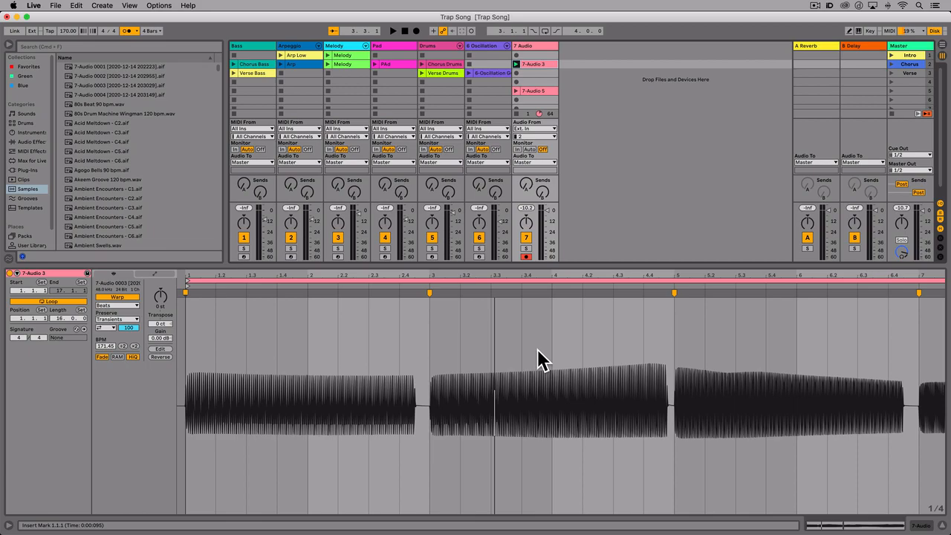
Quantize the 7-Audio 5 clip and launch it to hear the result
left_click(533, 90)
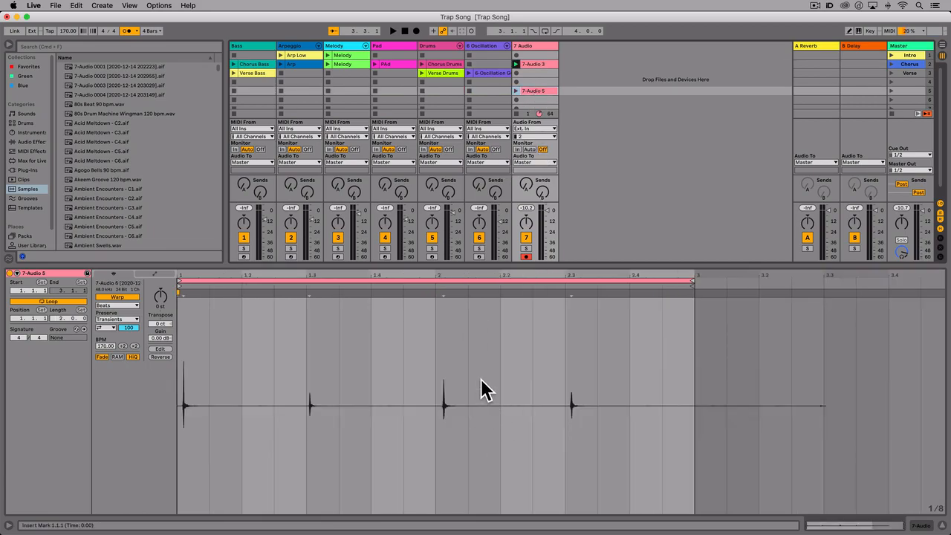
key("super+u")
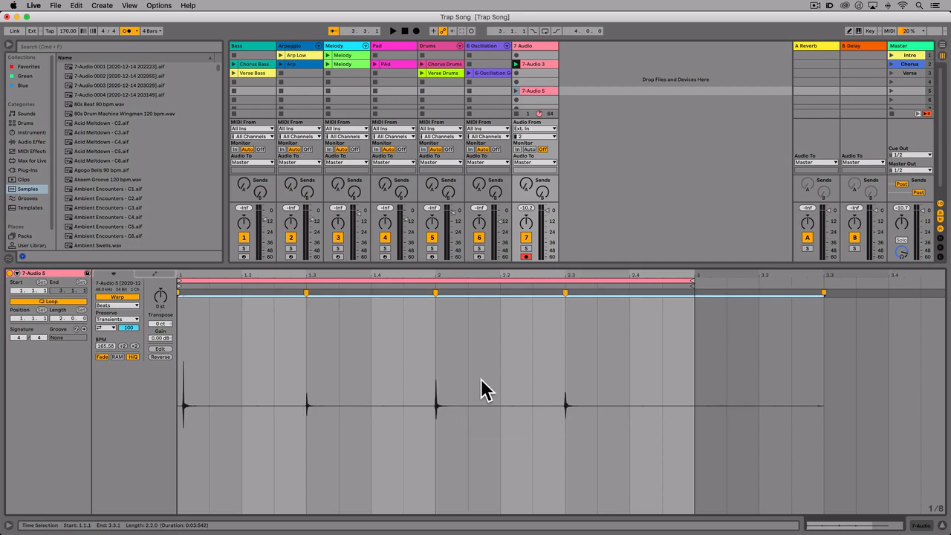
left_click(516, 91)
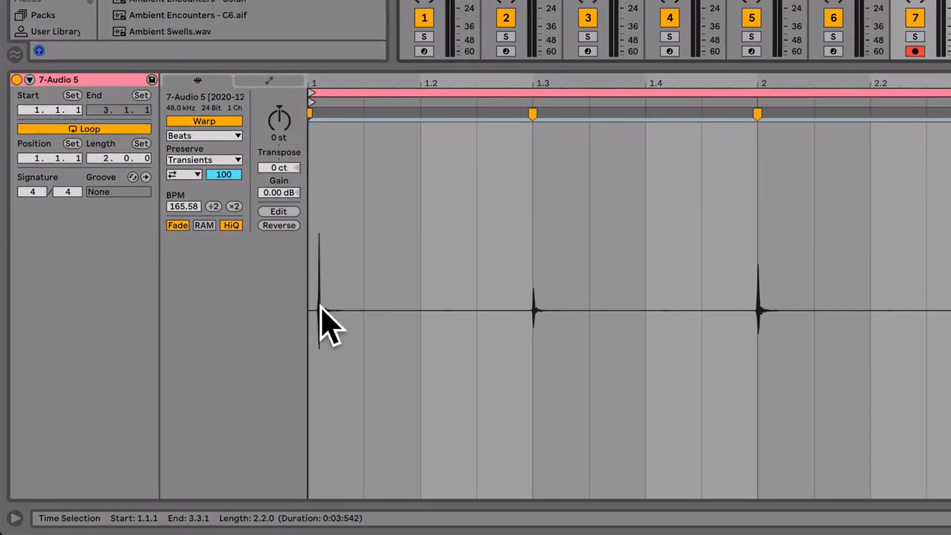
Check the first hit of the 7-Audio 5 clip against the grid and insert a warp marker at its transient
key("equal")
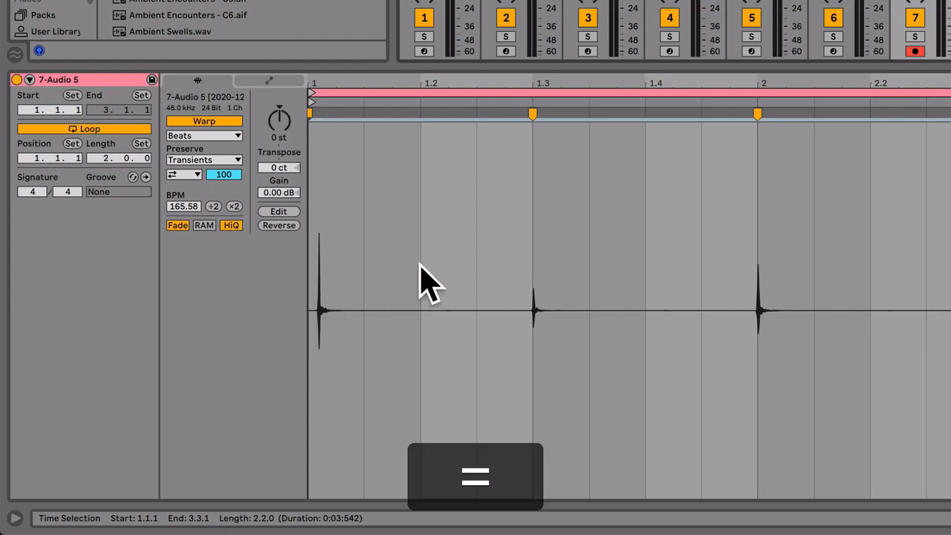
key("equal")
key("equal")
key("equal")
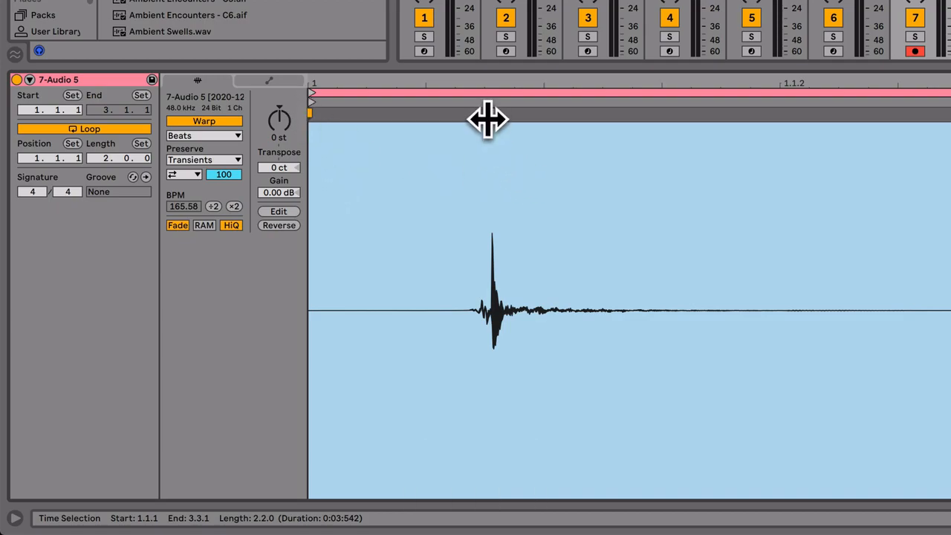
key("minus")
key("minus")
key("minus")
key("minus")
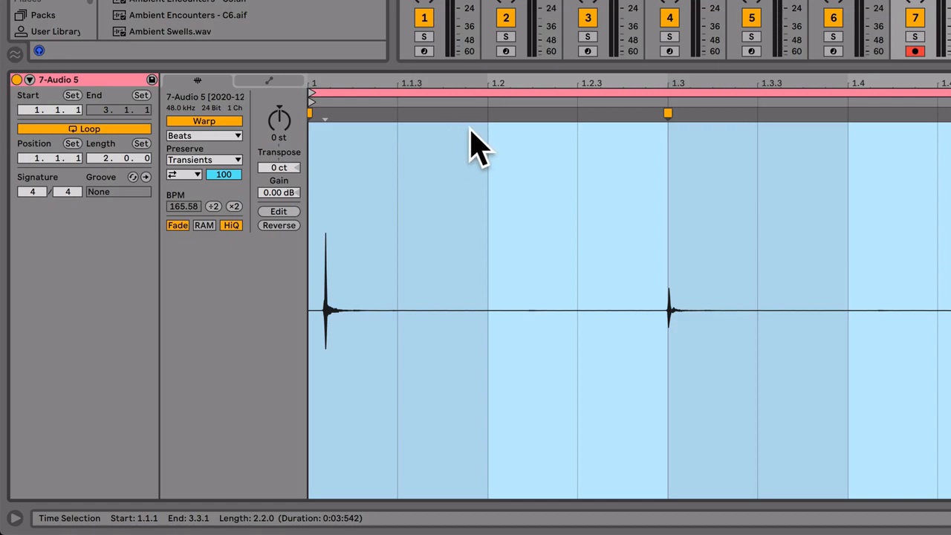
right_click(387, 117)
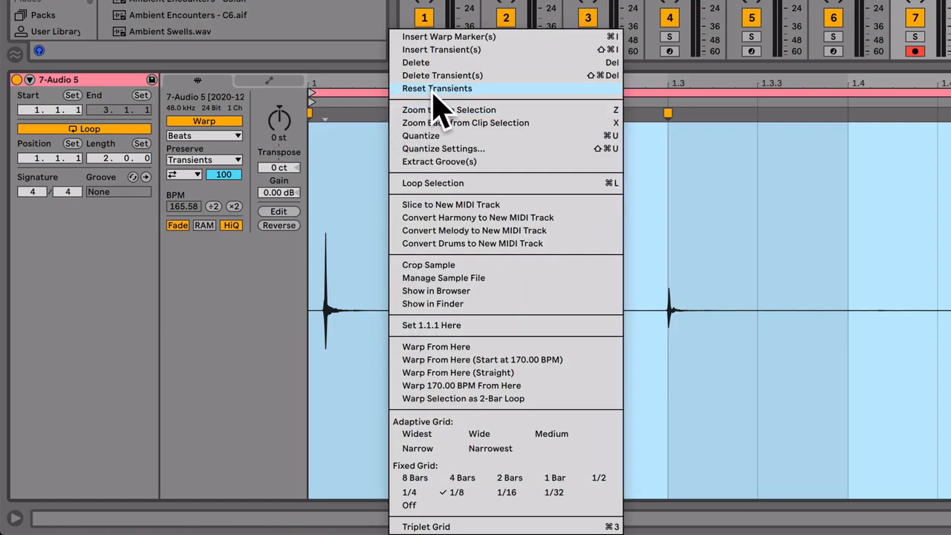
left_click(491, 37)
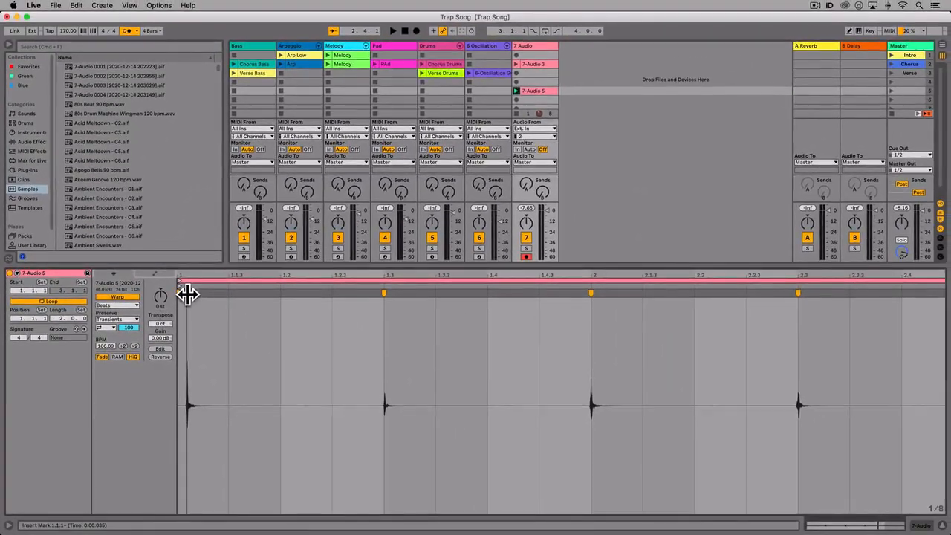
Delete the warp marker at 1.3 and add a new one on the second hit's transient
right_click(384, 296)
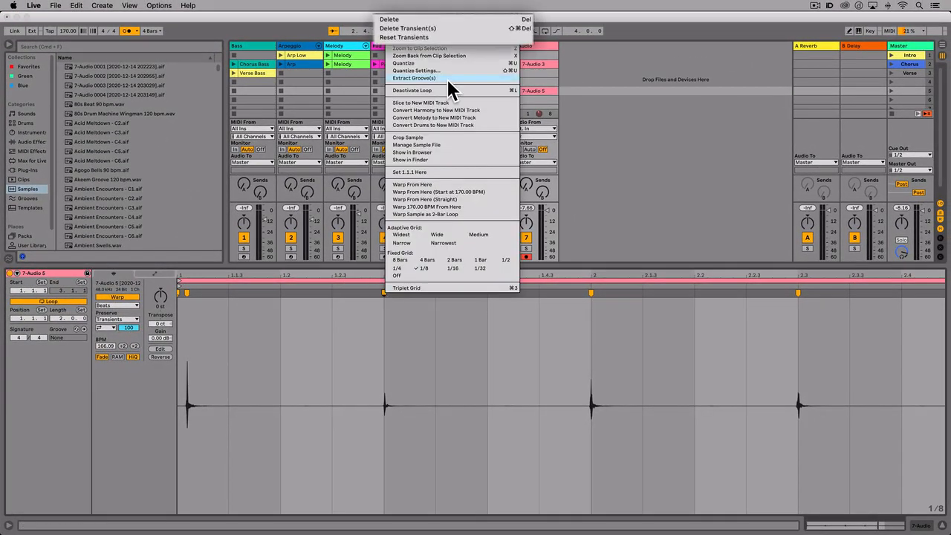
left_click(417, 19)
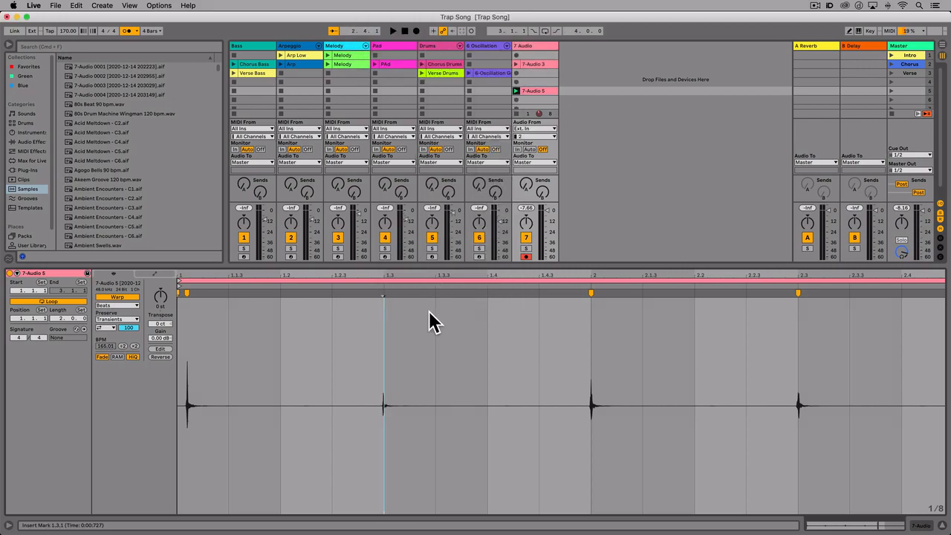
double_click(383, 293)
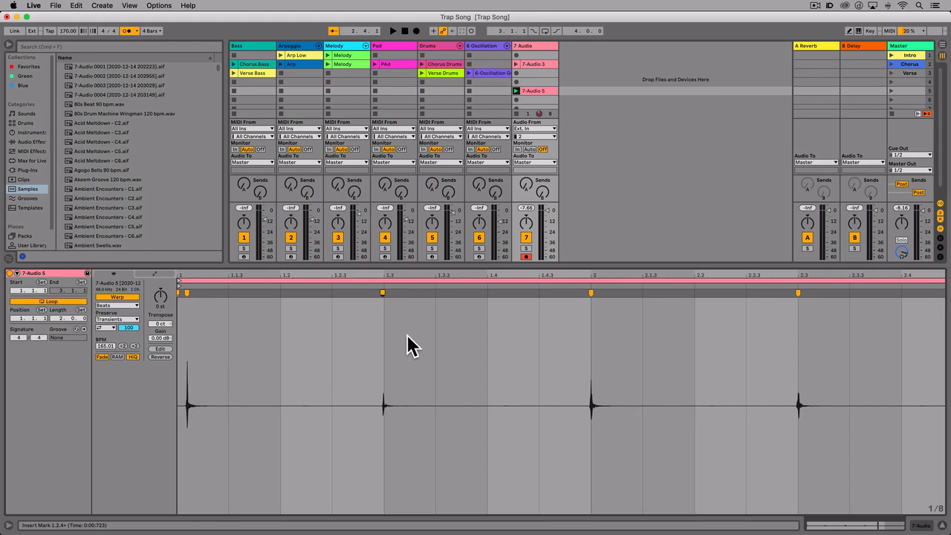
Replace the warp marker ahead of the second hit in the 7-Audio 5 clip with one closer to its transient
key("equal")
key("equal")
key("equal")
key("equal")
key("equal")
key("equal")
key("equal")
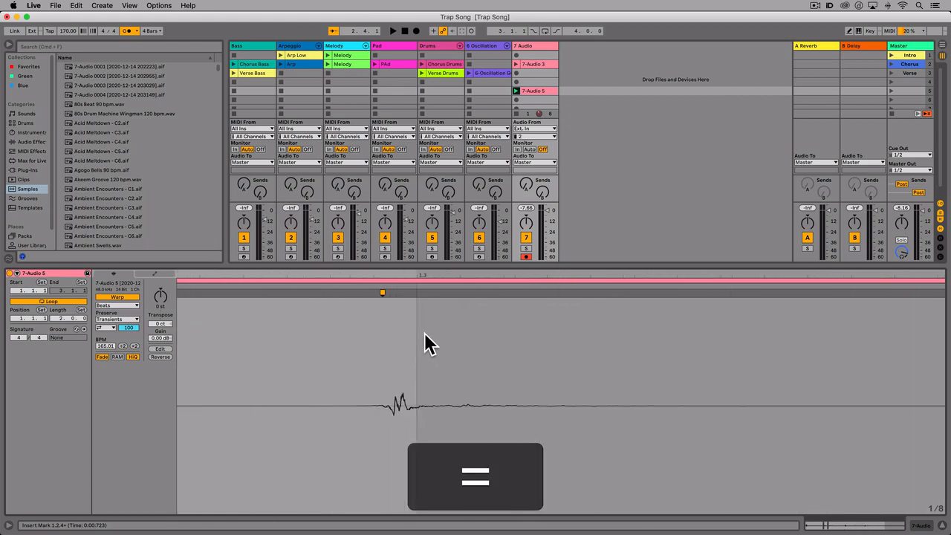
double_click(381, 295)
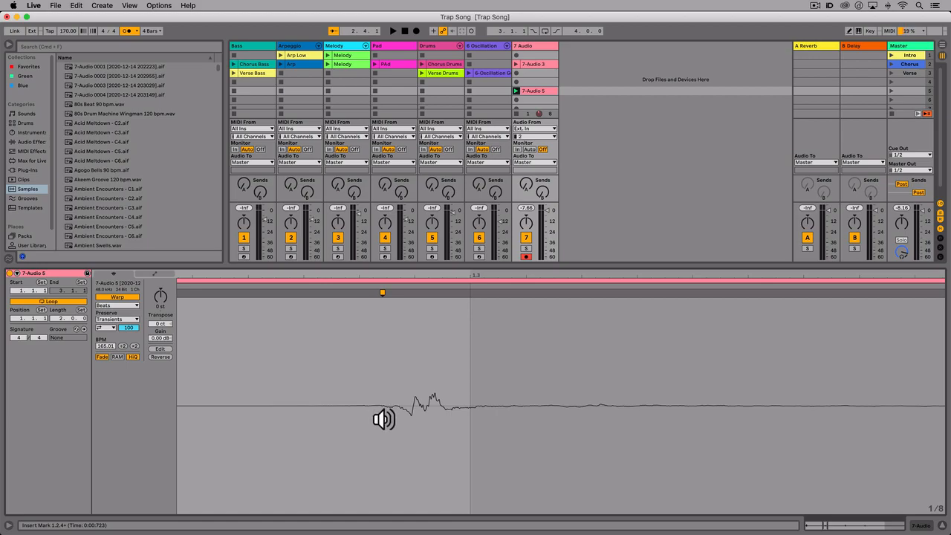
key("equal")
key("equal")
key("minus")
right_click(382, 292)
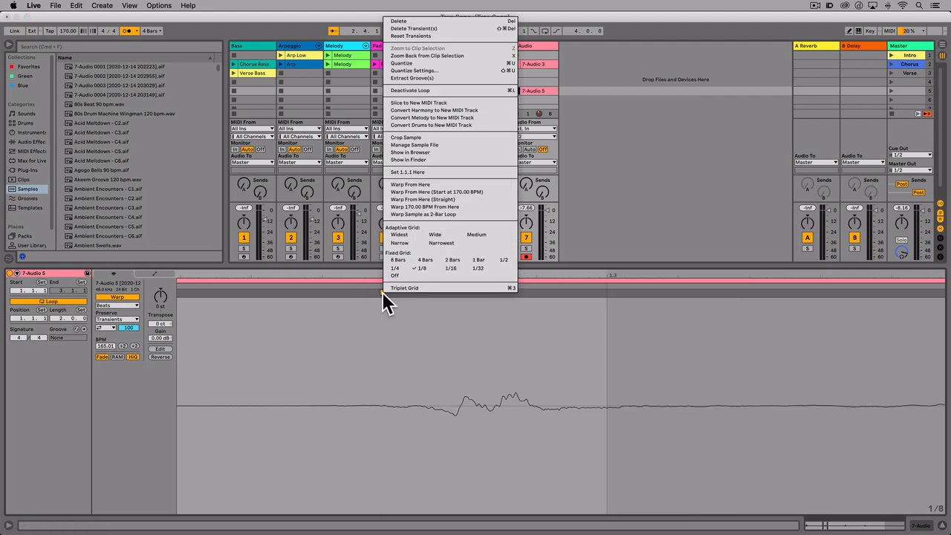
left_click(422, 20)
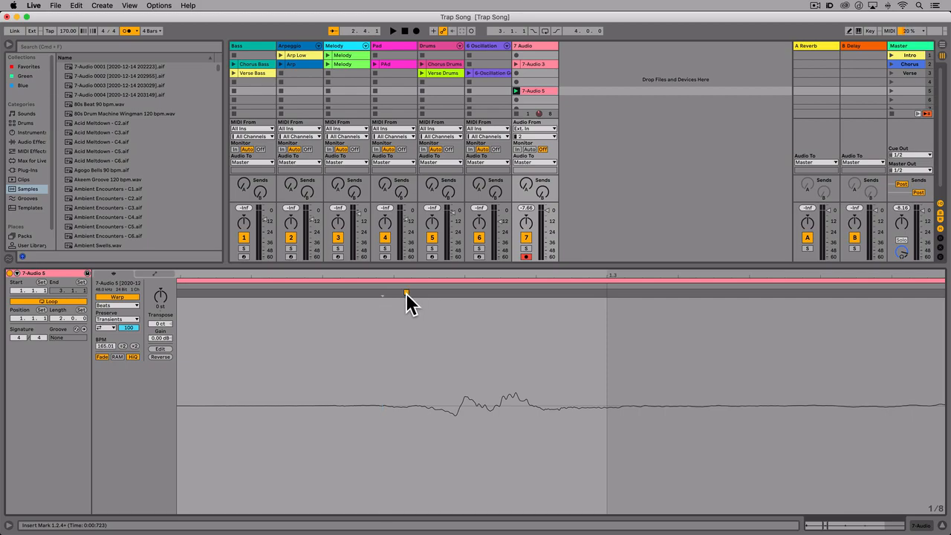
double_click(406, 292)
Quantize the 7-Audio 5 clip again using its corrected second-hit marker
key("minus")
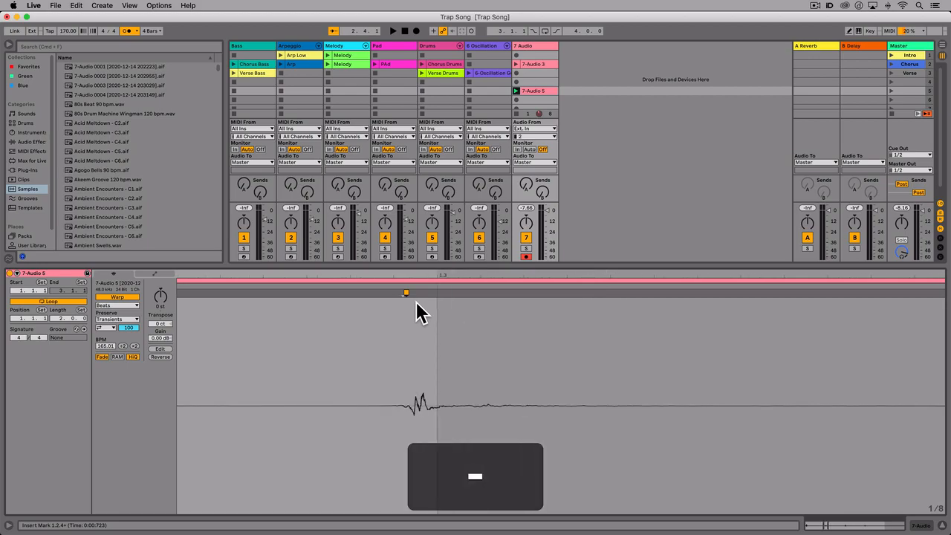
key("minus")
key("minus")
key("minus")
key("minus")
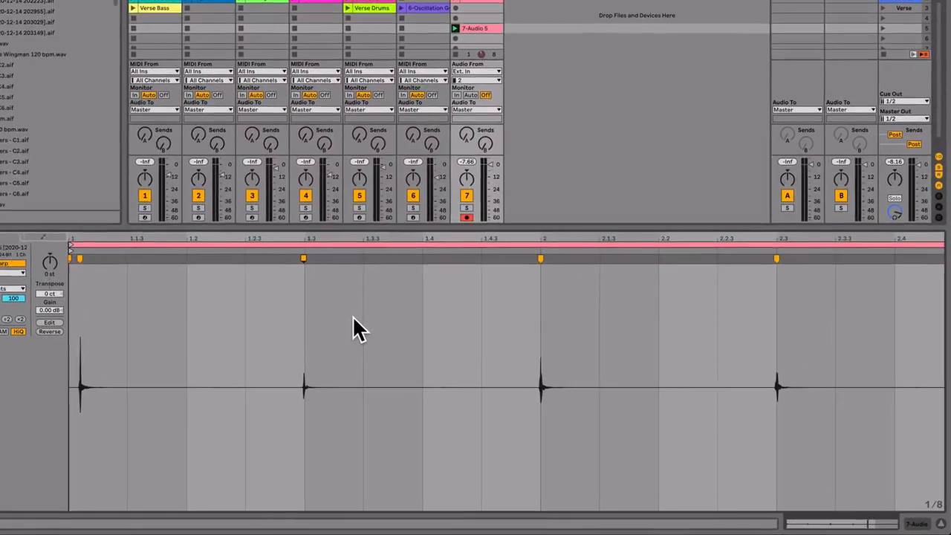
key("super+u")
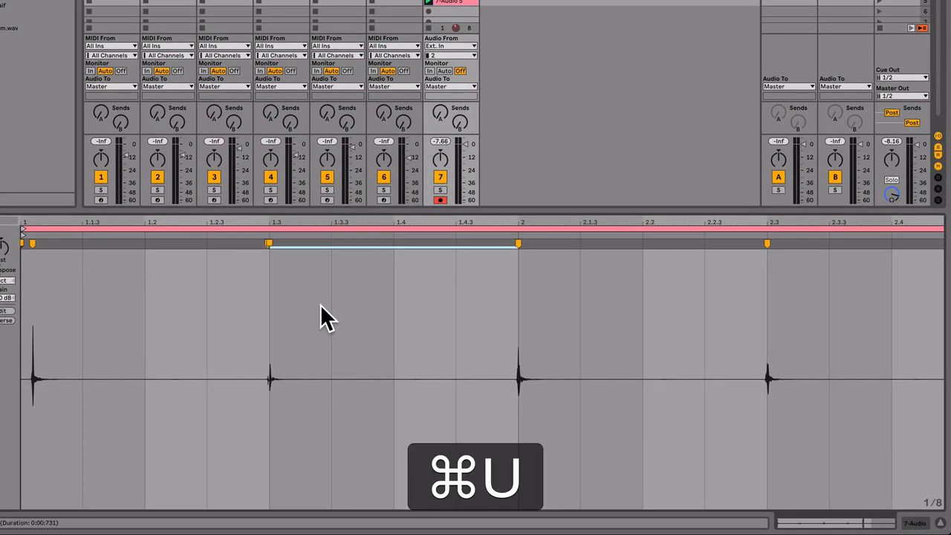
Move the first hit's warp marker to the start of bar 1 and play the 7-Audio 5 clip to check its timing
left_click(32, 245)
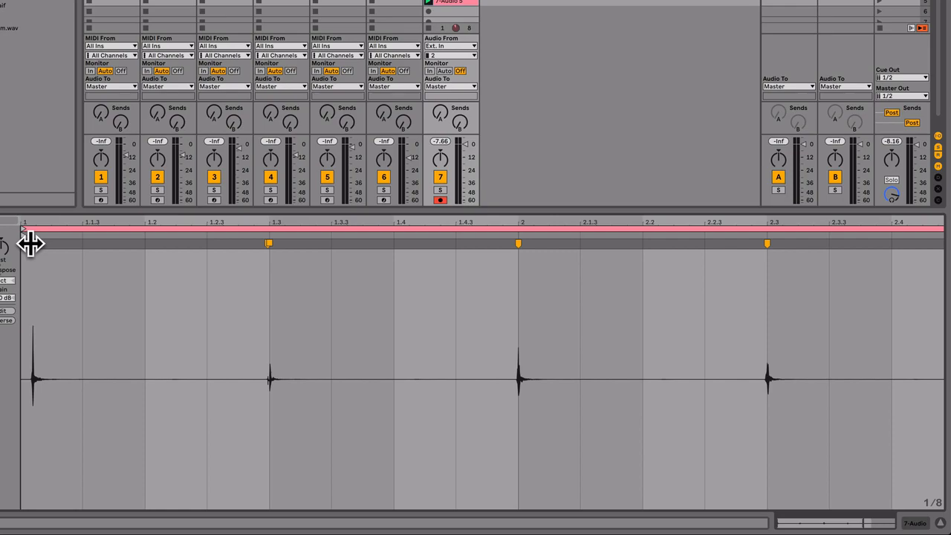
left_click_drag(31, 244, 23, 243)
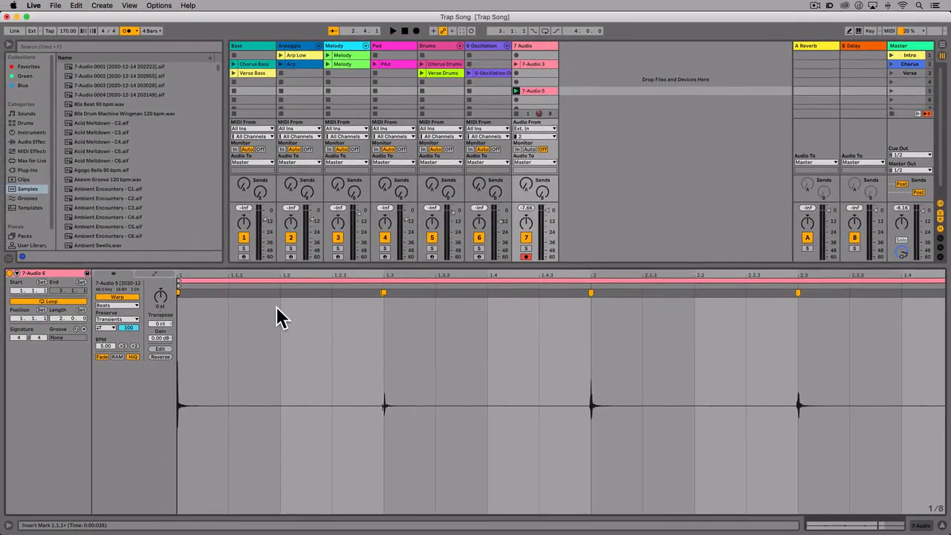
key("space")
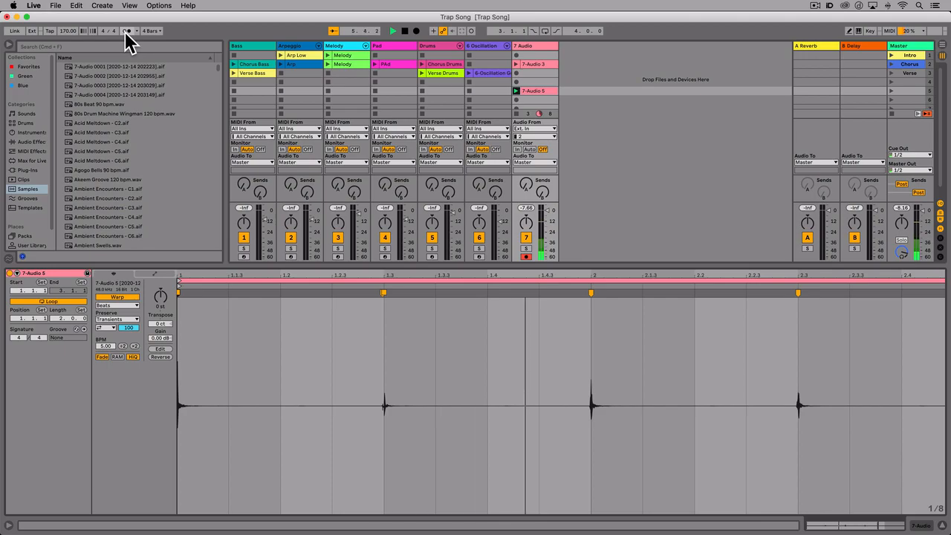
key("space")
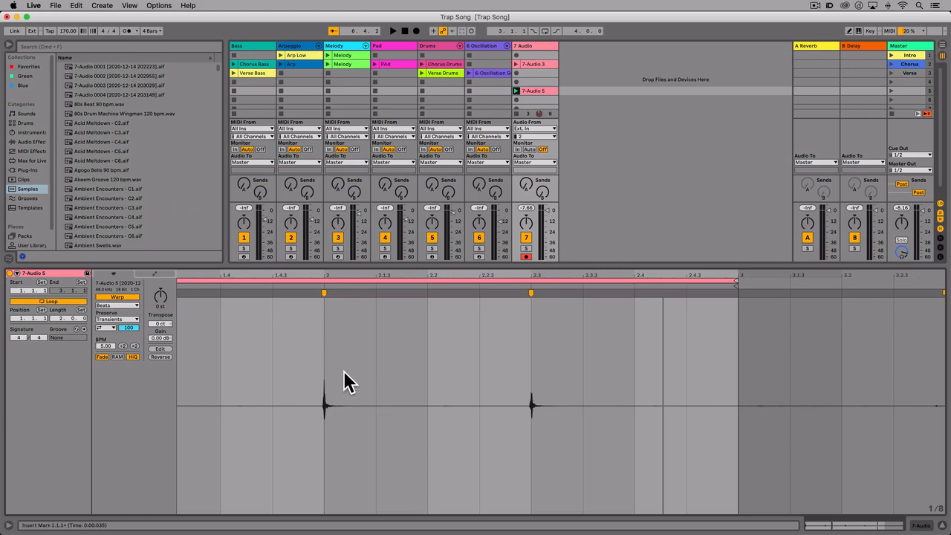
scroll(344, 372, "down", 3)
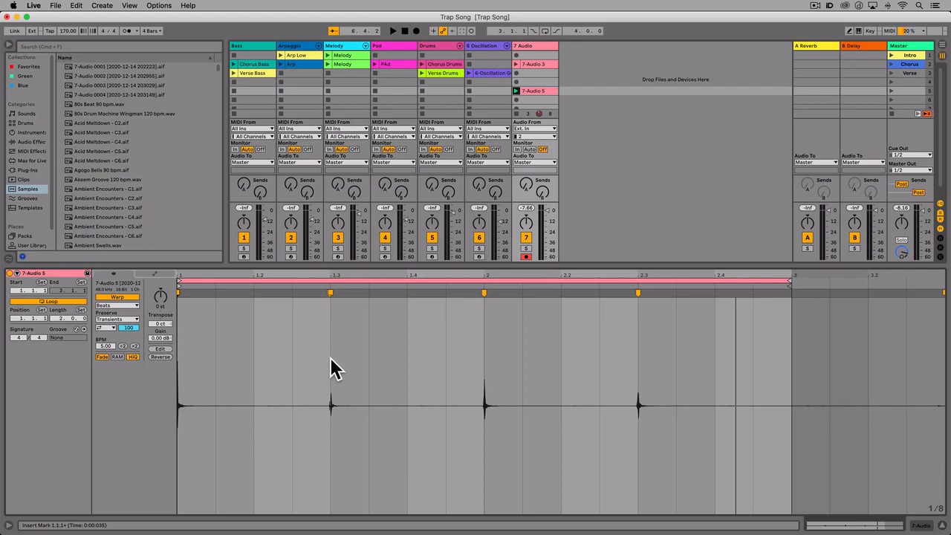
Turn off warping for the 7-Audio 5 clip, enable the metronome and launch the clip to hear its original timing
left_click(130, 293)
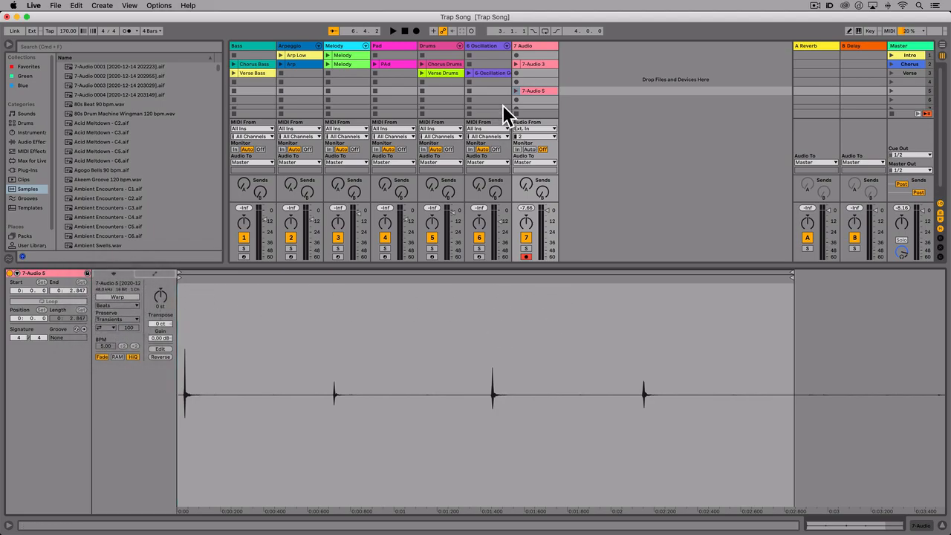
left_click(128, 30)
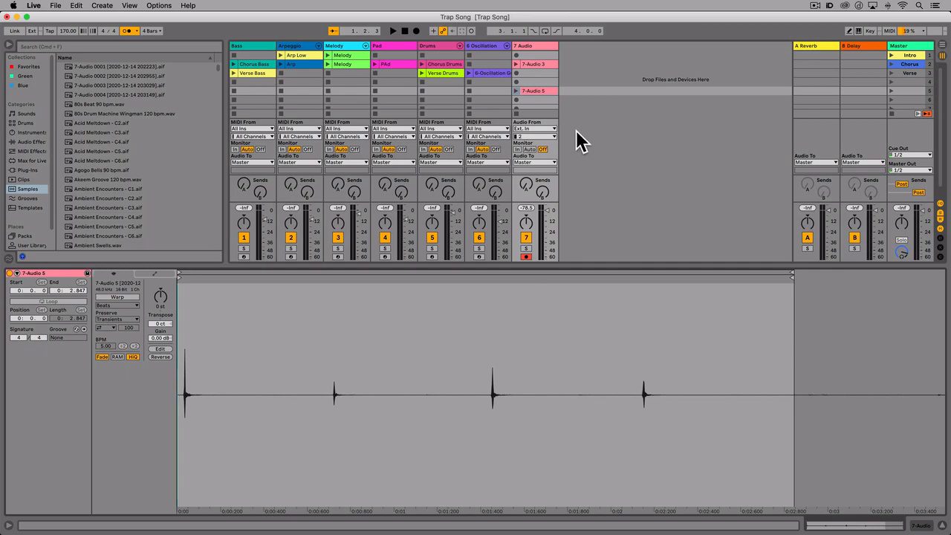
left_click(516, 90)
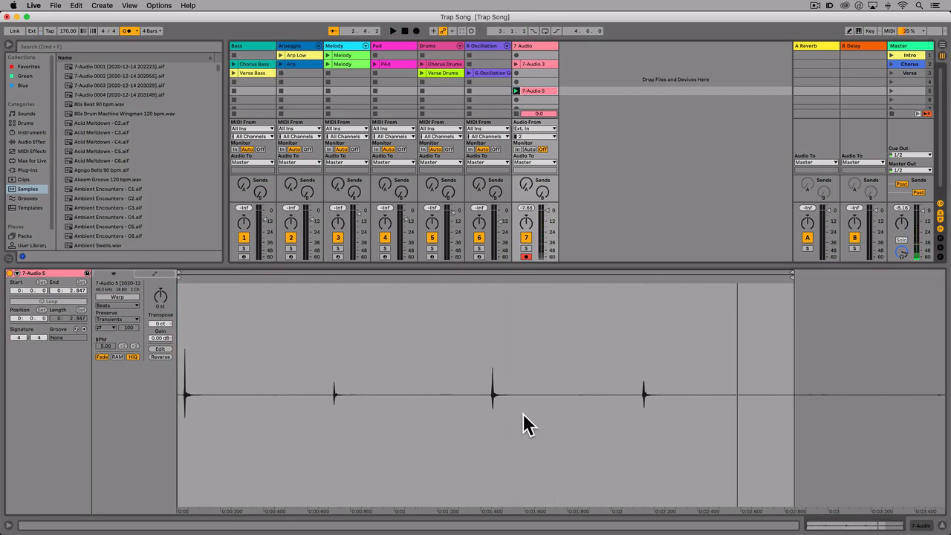
Turn warping and looping back on for the 7-Audio 5 clip and launch it to hear the corrected timing
left_click(125, 297)
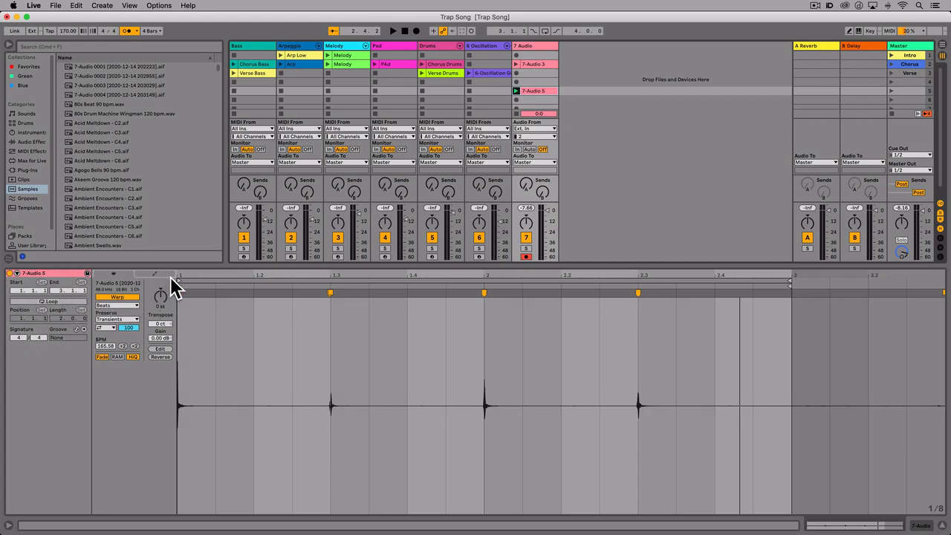
left_click(517, 91)
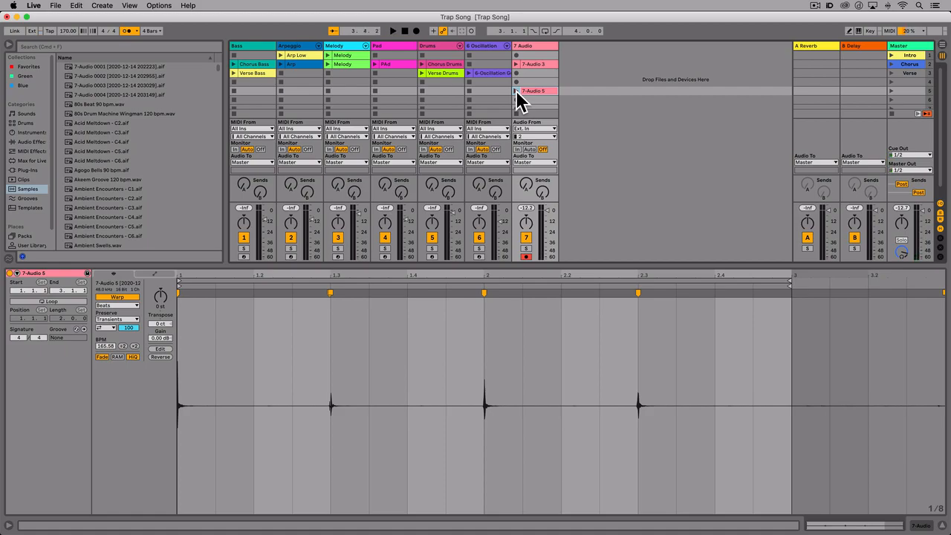
left_click(64, 302)
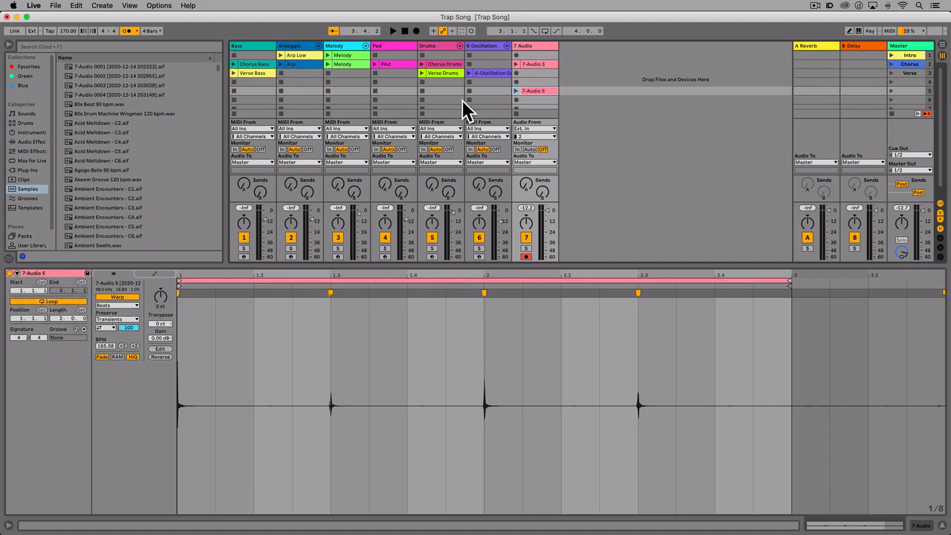
left_click(513, 88)
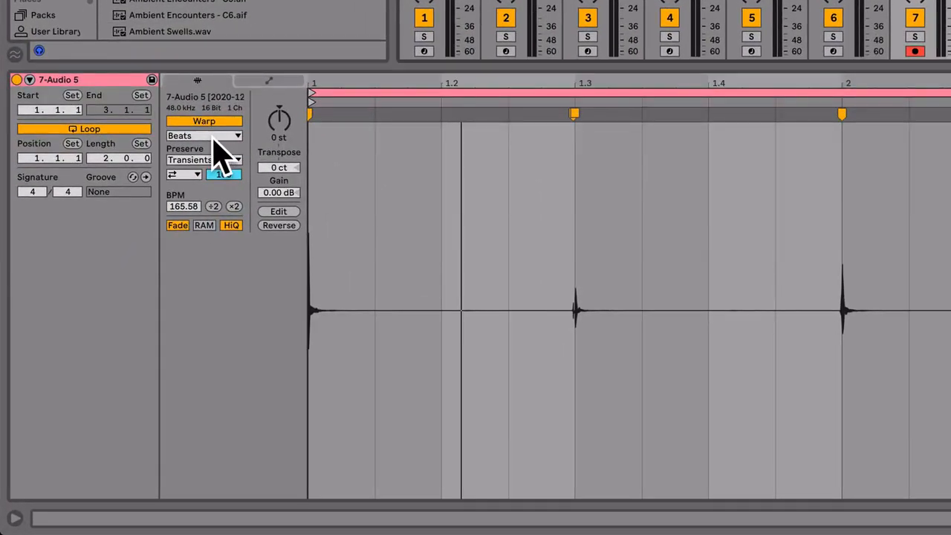
Review the warp mode options of the 7-Audio 5 clip and of the 7-Audio 3 clip
left_click(214, 137)
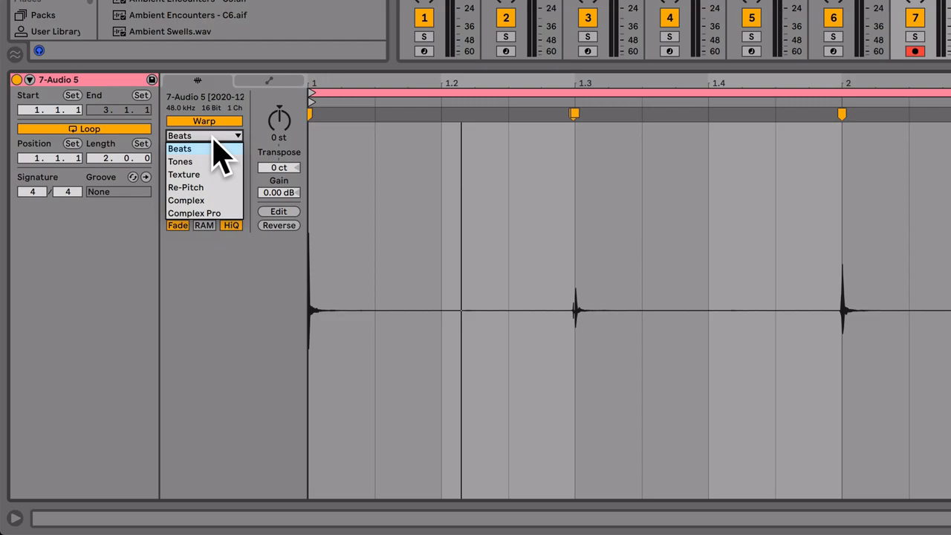
left_click(214, 138)
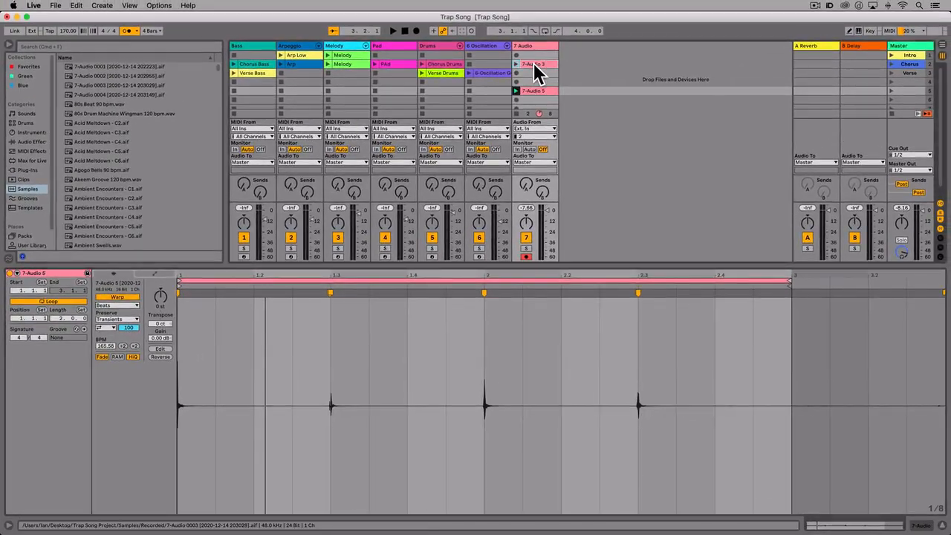
left_click(550, 49)
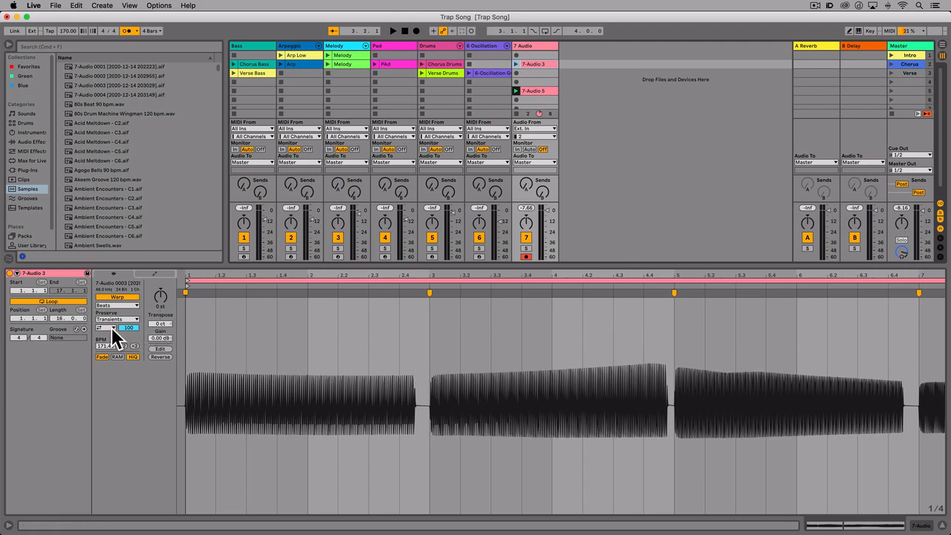
left_click(129, 319)
left_click(130, 319)
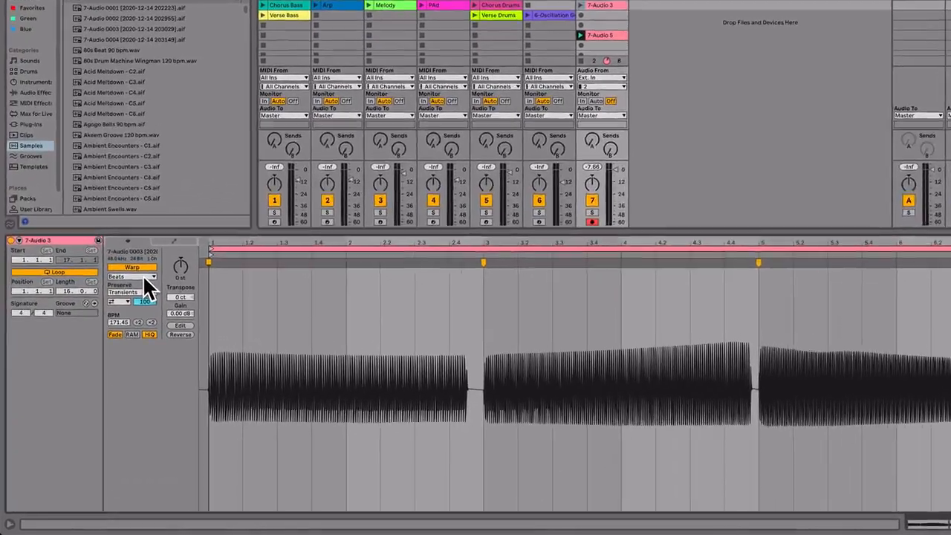
left_click(123, 305)
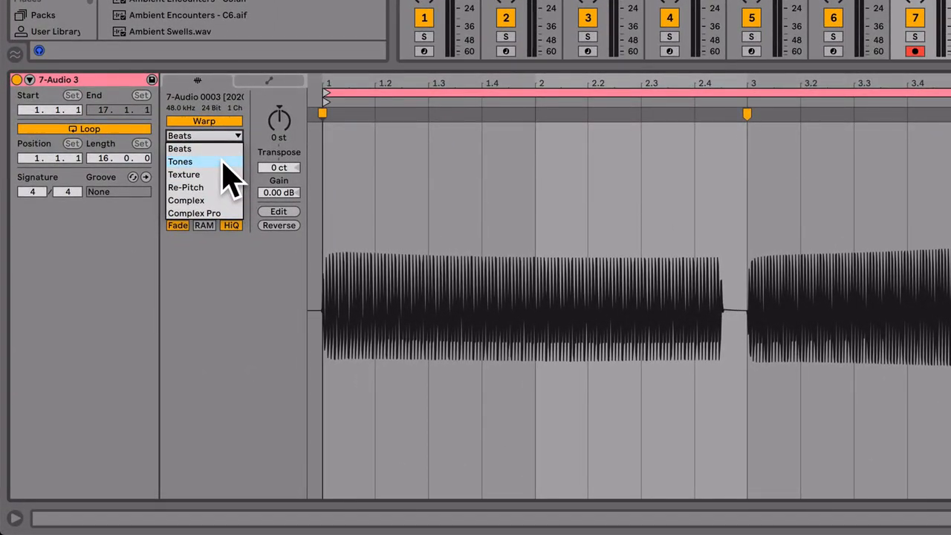
left_click(252, 112)
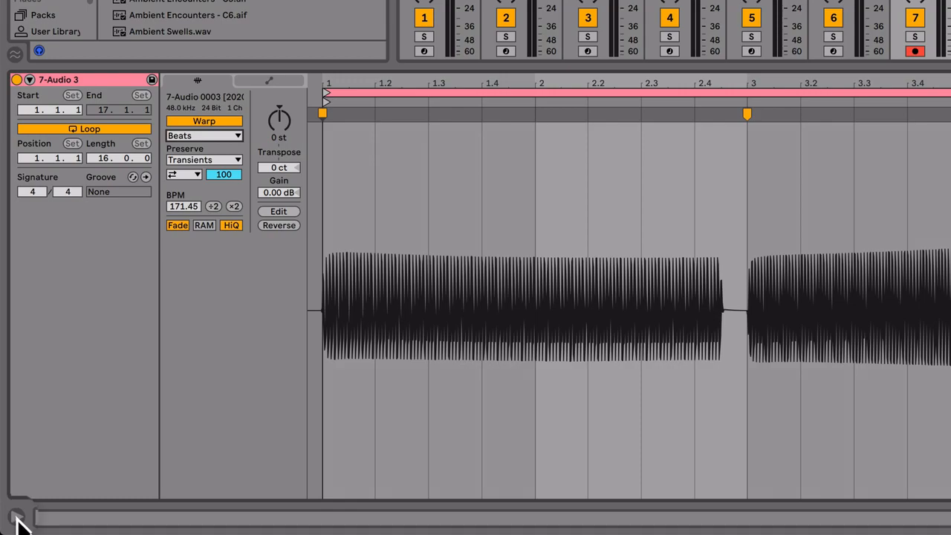
Show the Info View and read the Warp Mode descriptions while looking through the options for the 7-Audio 3 clip
left_click(15, 519)
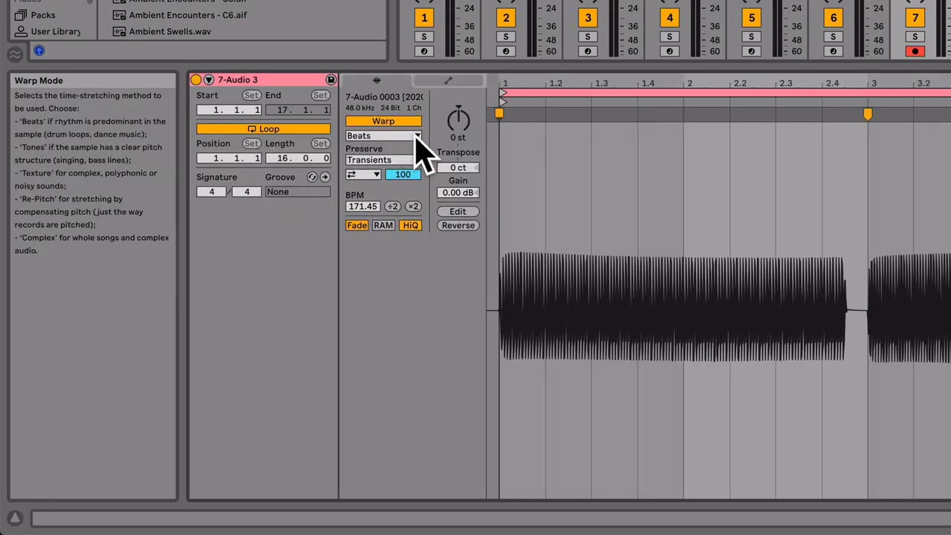
left_click(416, 137)
left_click(409, 137)
left_click(413, 136)
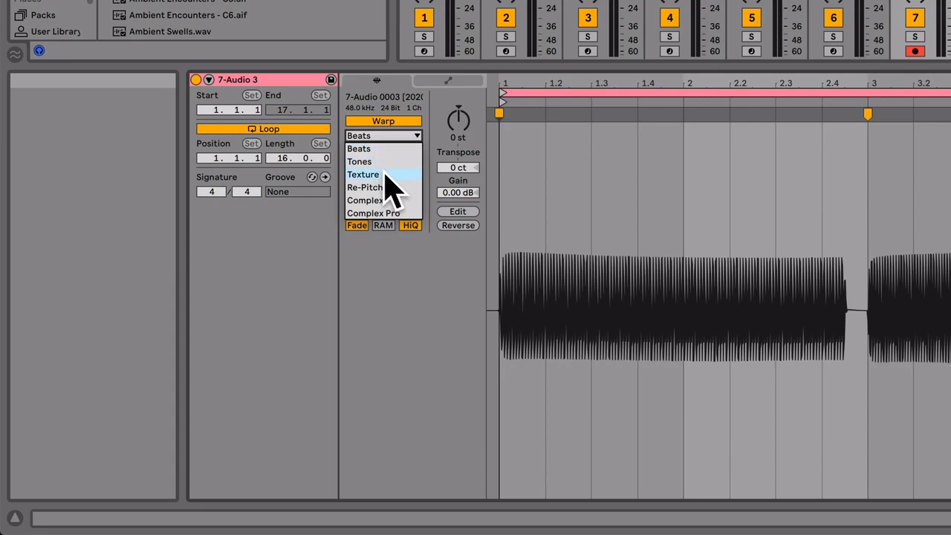
left_click(431, 95)
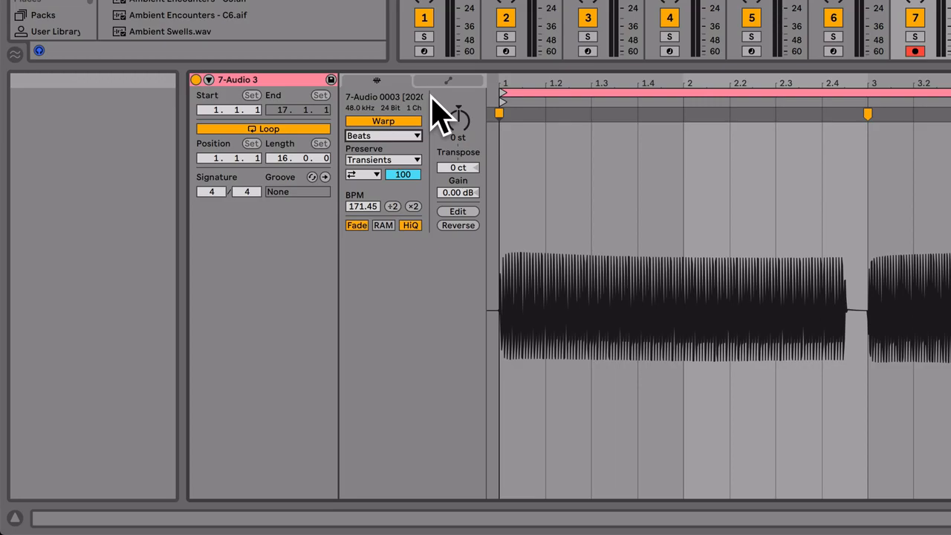